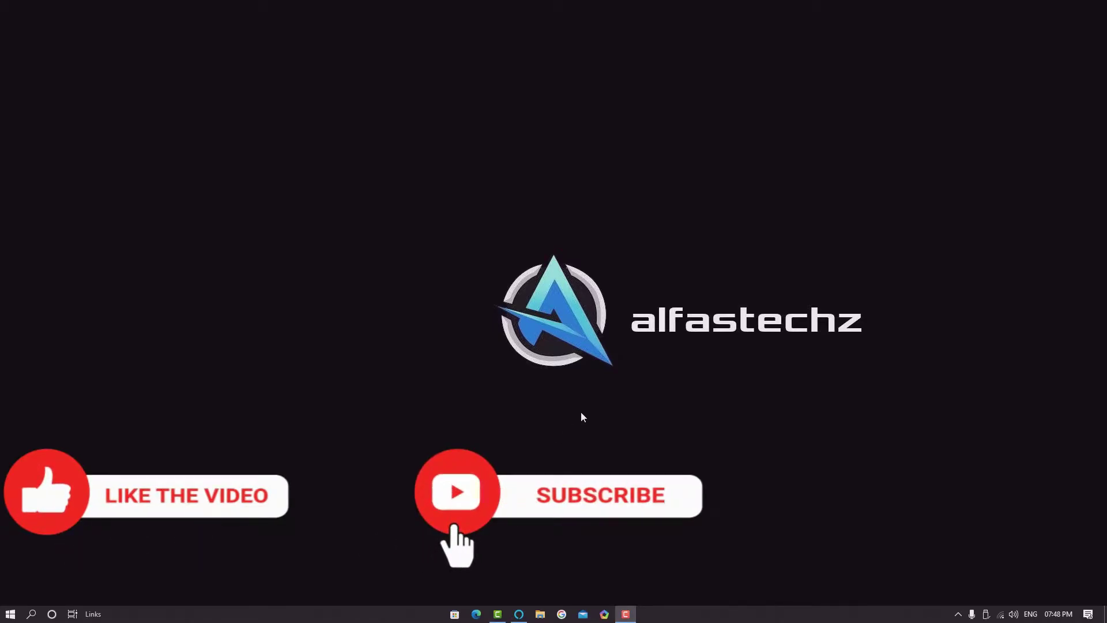
# Step: In the browser, search Google for 'memu play' and open the official memuplay.com site
pyautogui.click(561, 613)
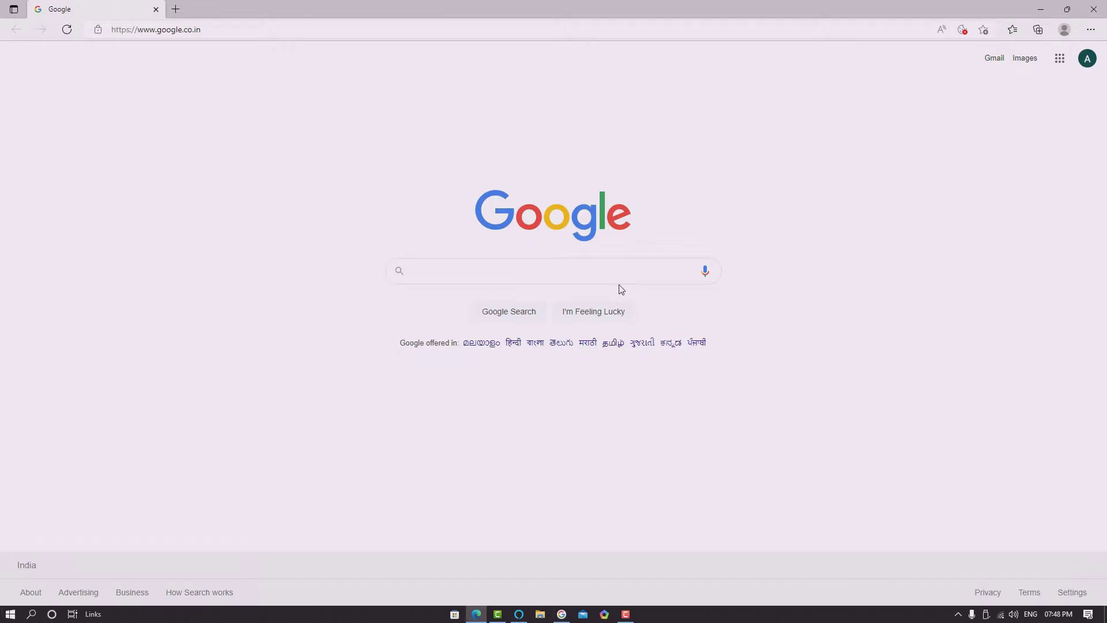
pyautogui.click(446, 272)
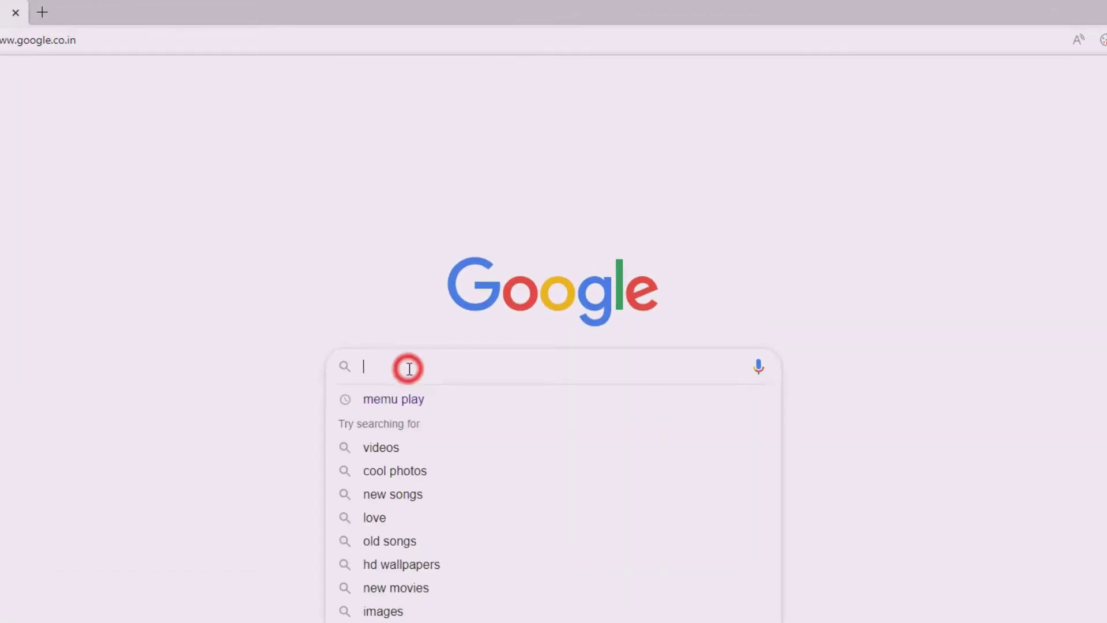
pyautogui.click(412, 399)
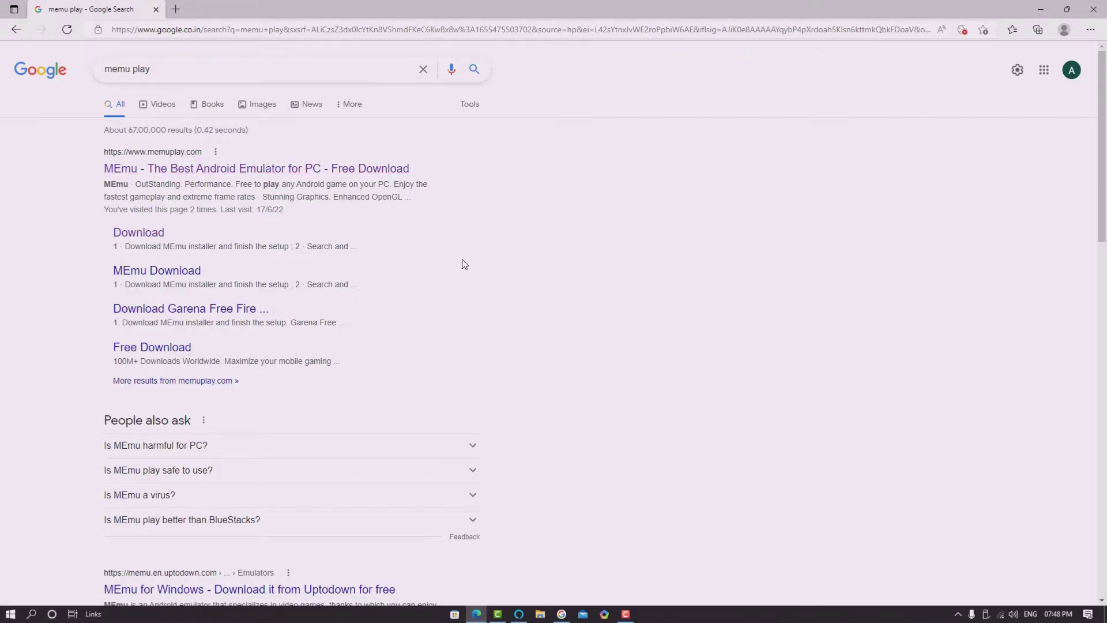
pyautogui.scroll(-13, 465, 264)
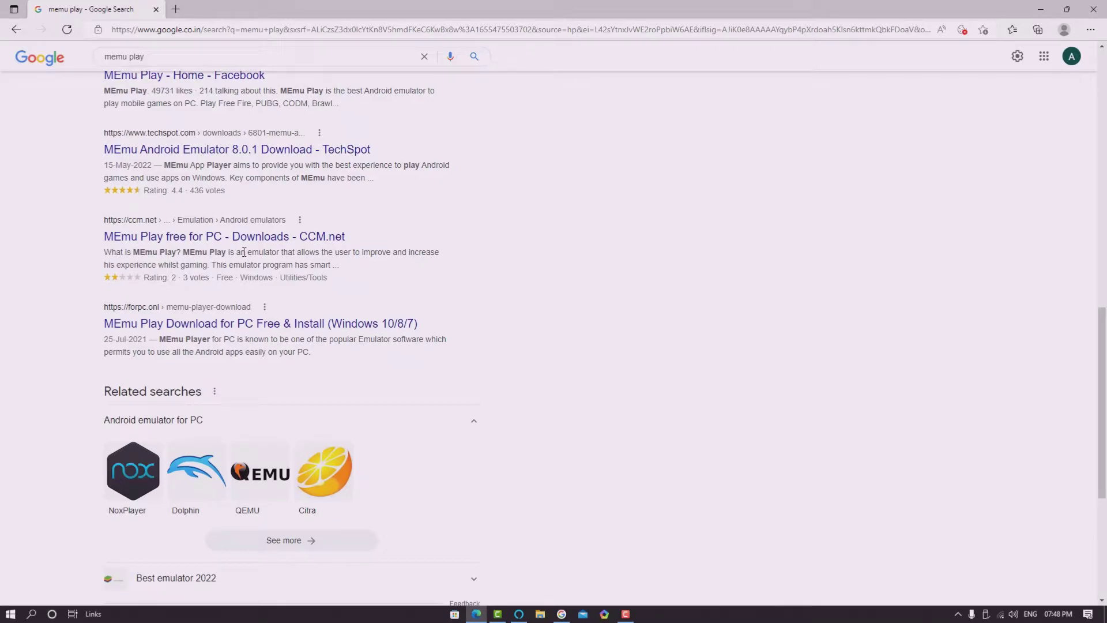
pyautogui.scroll(13, 524, 267)
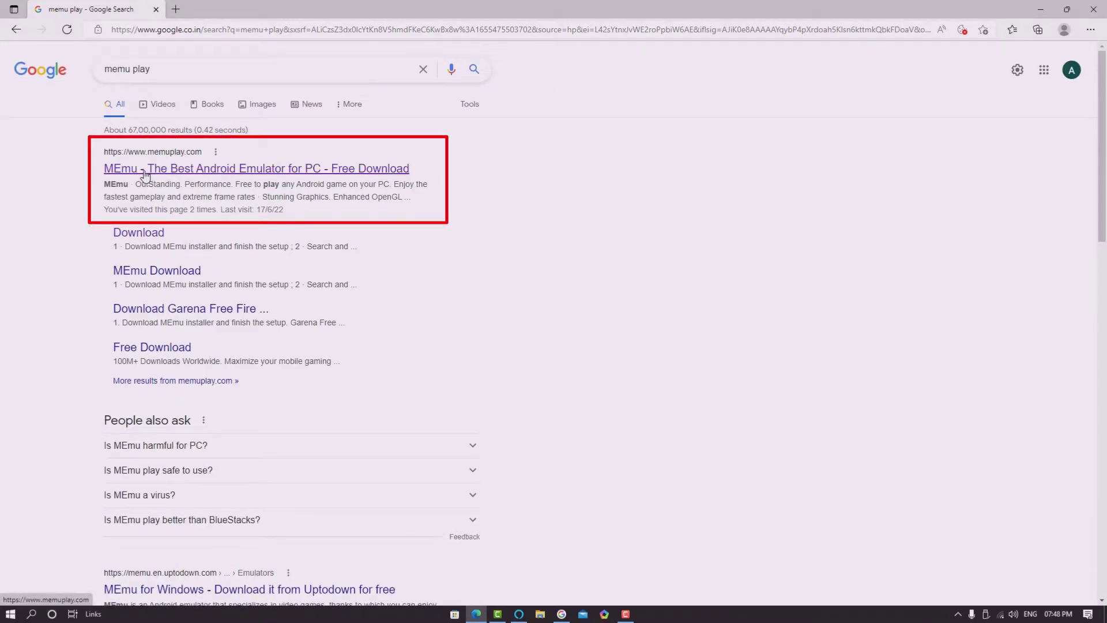
pyautogui.click(176, 169)
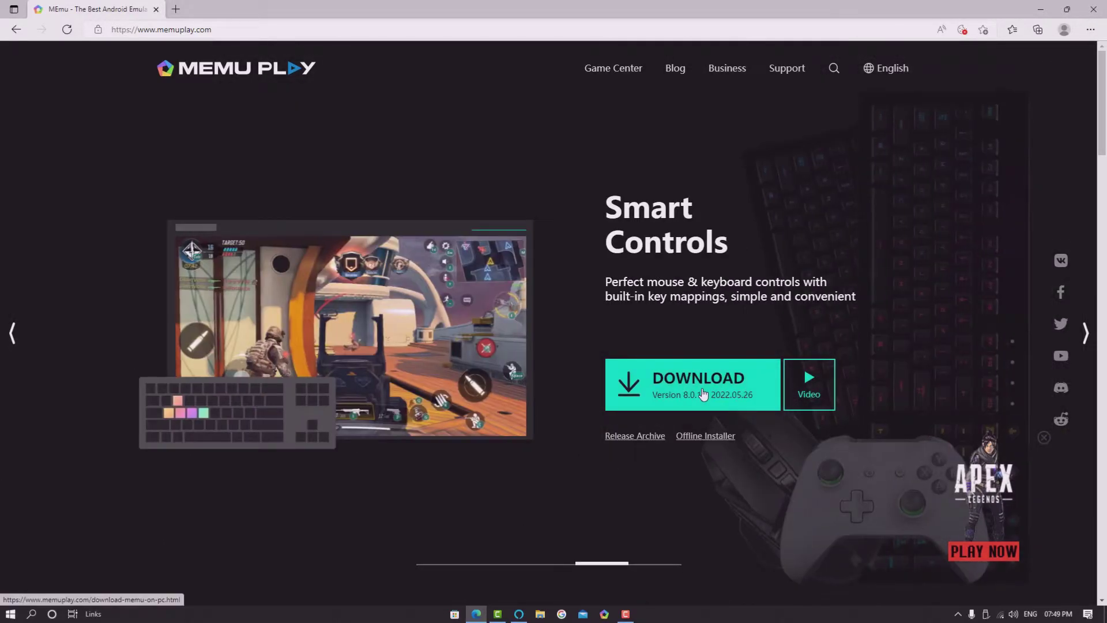
# Step: Download the MEmu-setup-abroad-sdk installer and open its folder, New folder (2)
pyautogui.click(703, 393)
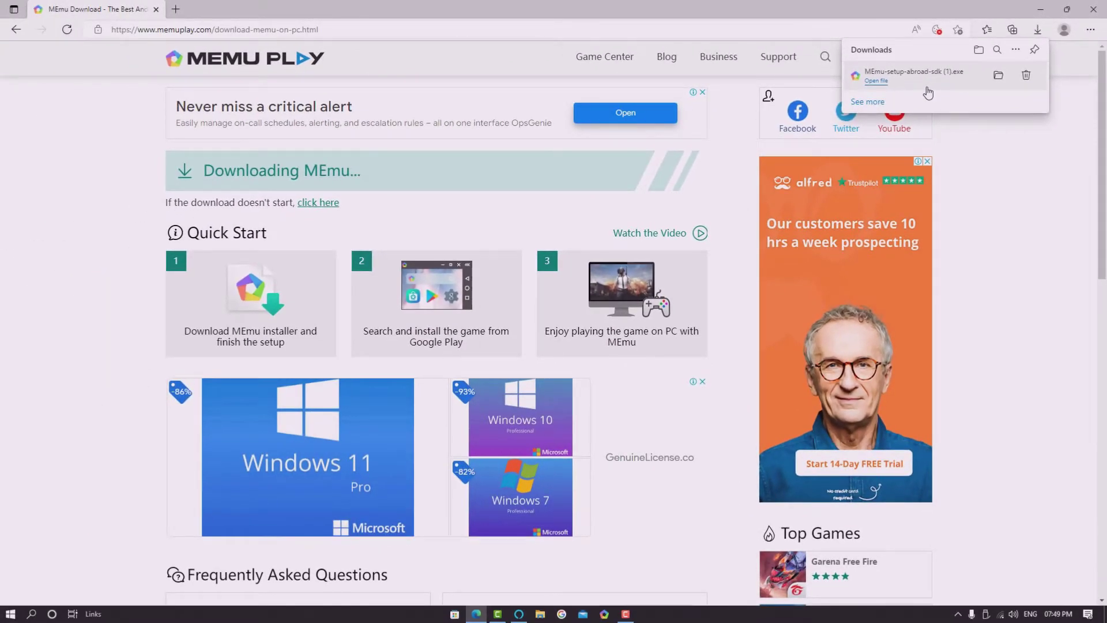
pyautogui.click(926, 87)
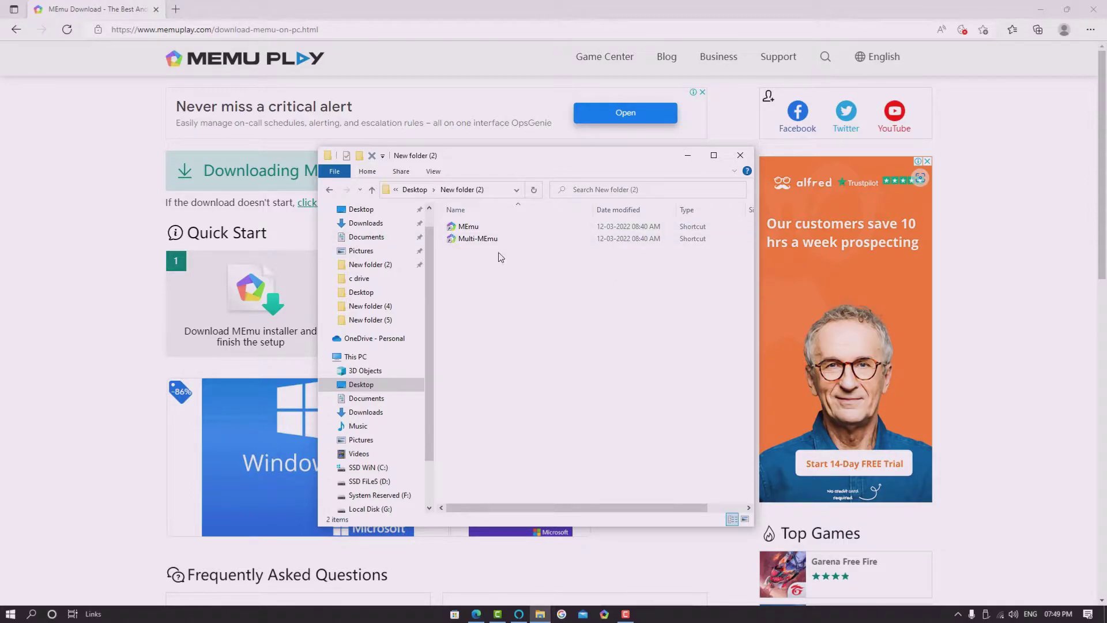
# Step: Start the MEmu emulator from its shortcut in File Explorer
pyautogui.doubleClick(493, 229)
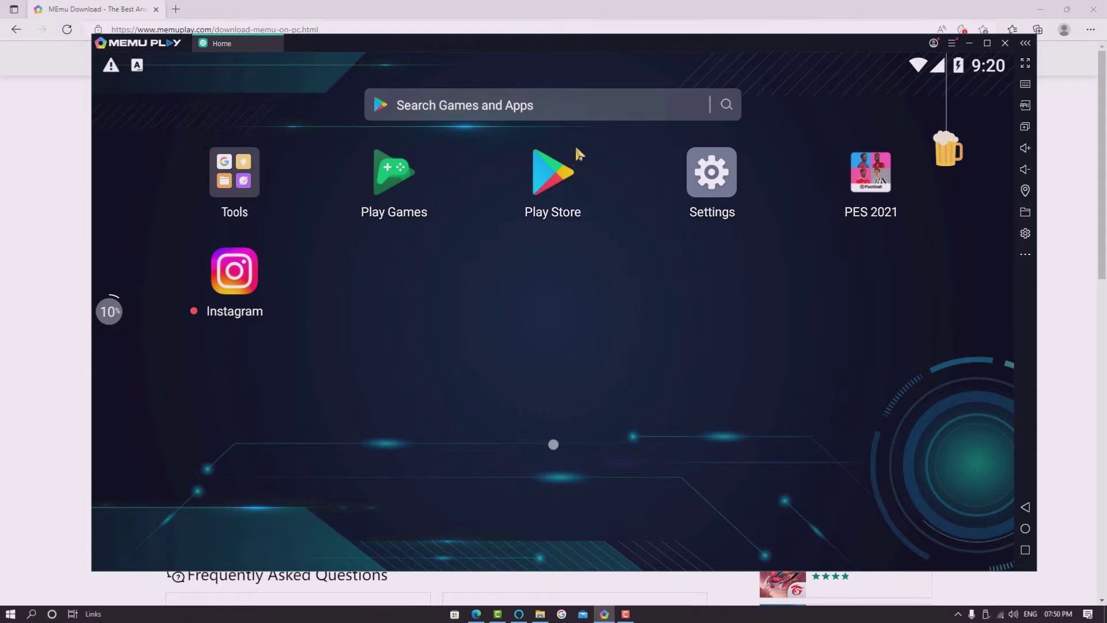
# Step: Sign in to the Google Play Store and switch the emulator to fullscreen
pyautogui.click(541, 173)
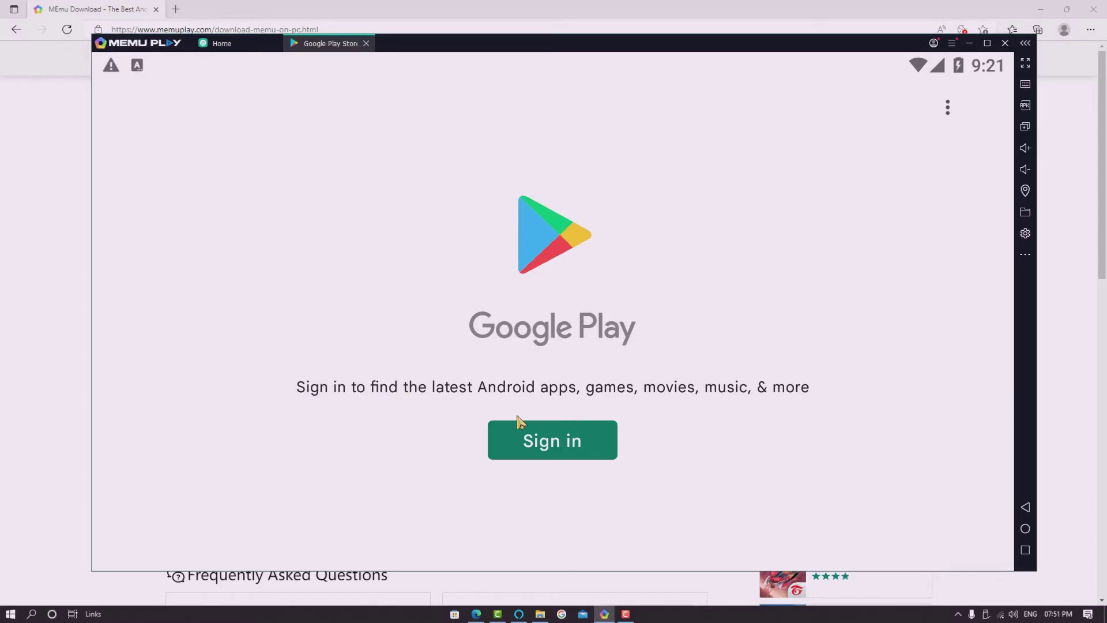
pyautogui.click(574, 444)
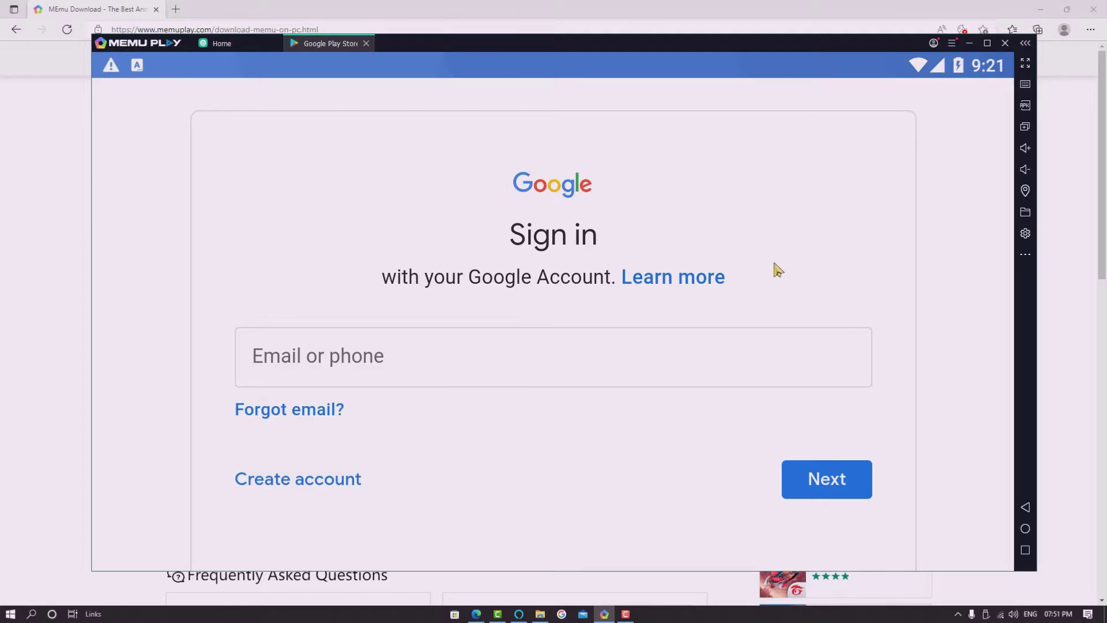
pyautogui.press('F11')
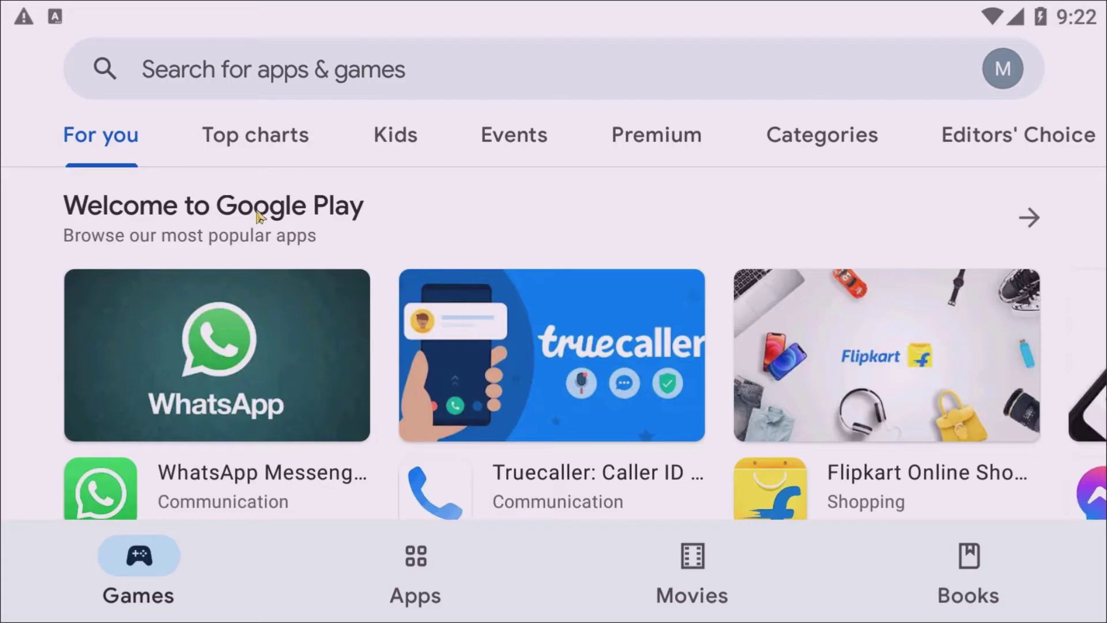
pyautogui.click(298, 74)
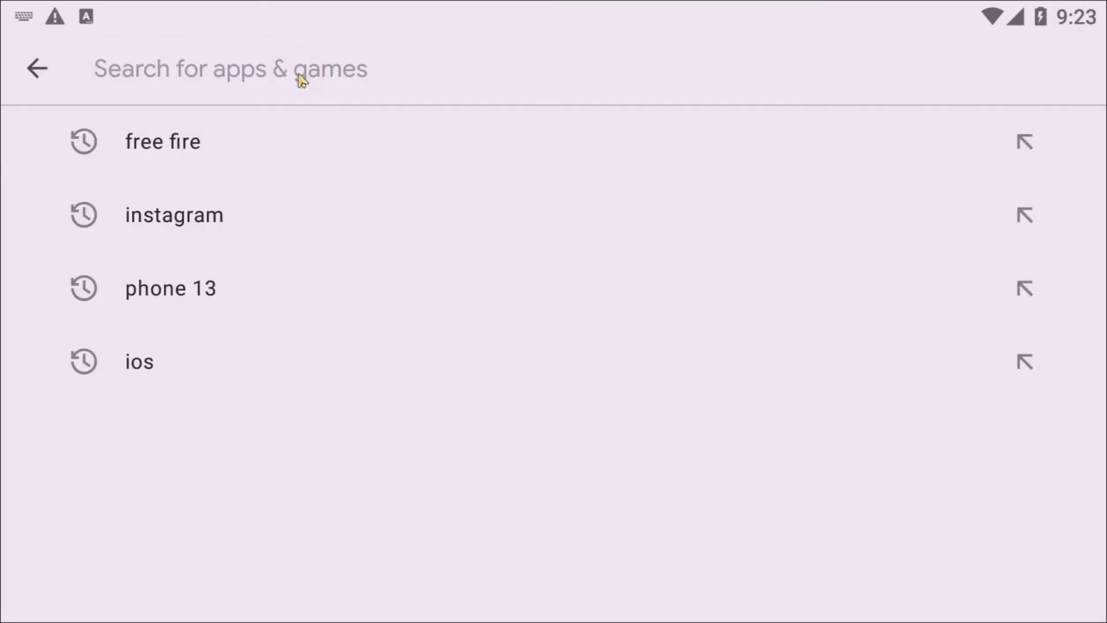
pyautogui.click(187, 144)
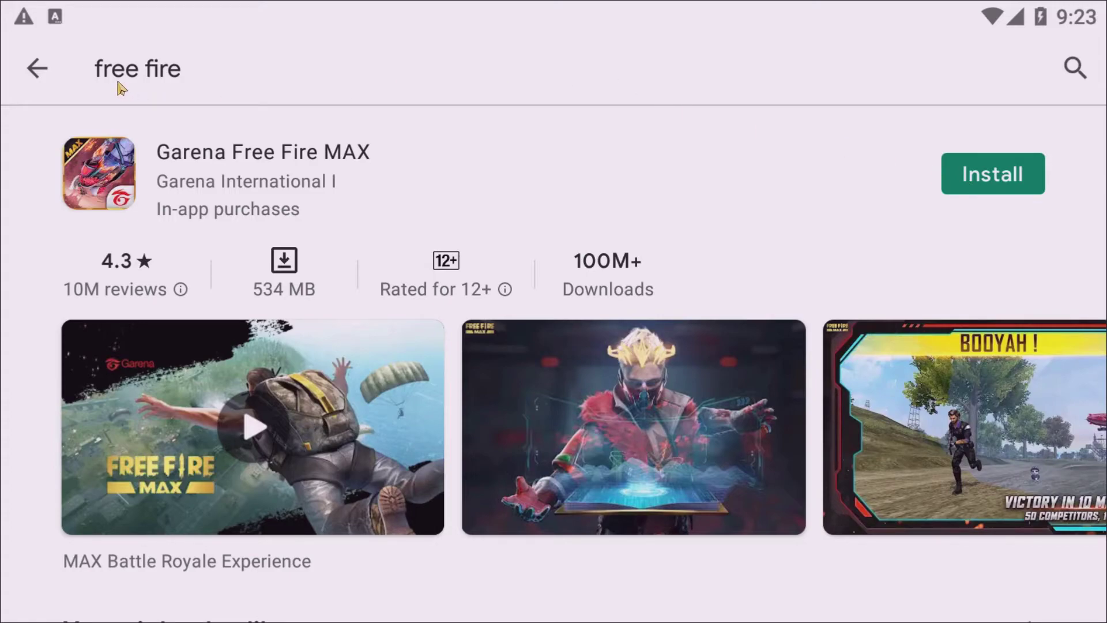
pyautogui.click(37, 68)
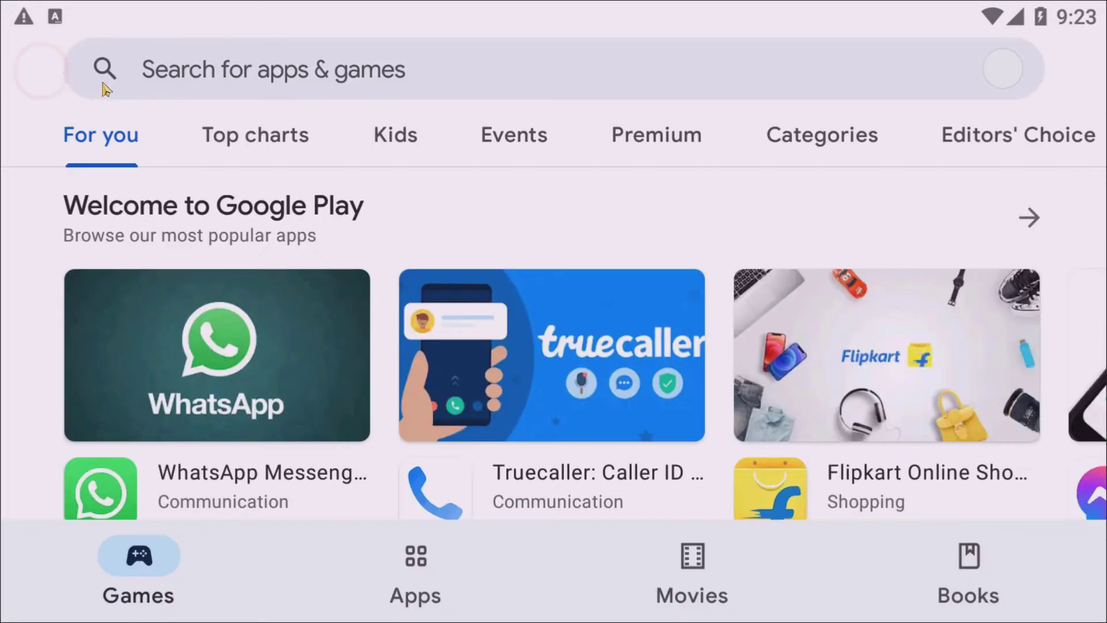
pyautogui.click(29, 74)
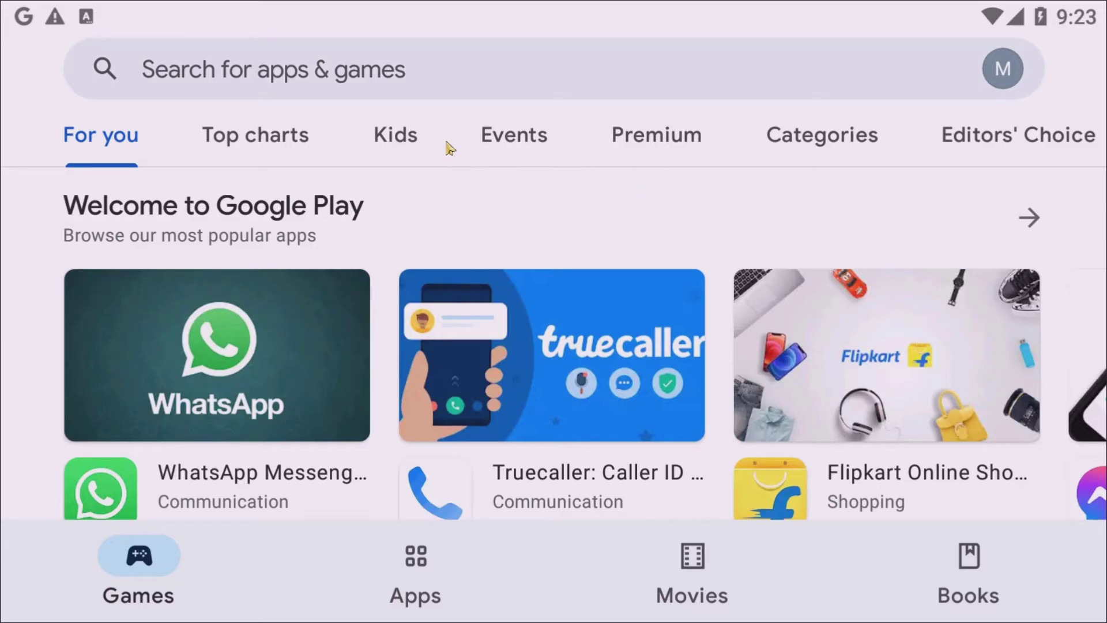
# Step: Find Instagram in the Play Store, launch it, then return to the Android home screen
pyautogui.click(362, 72)
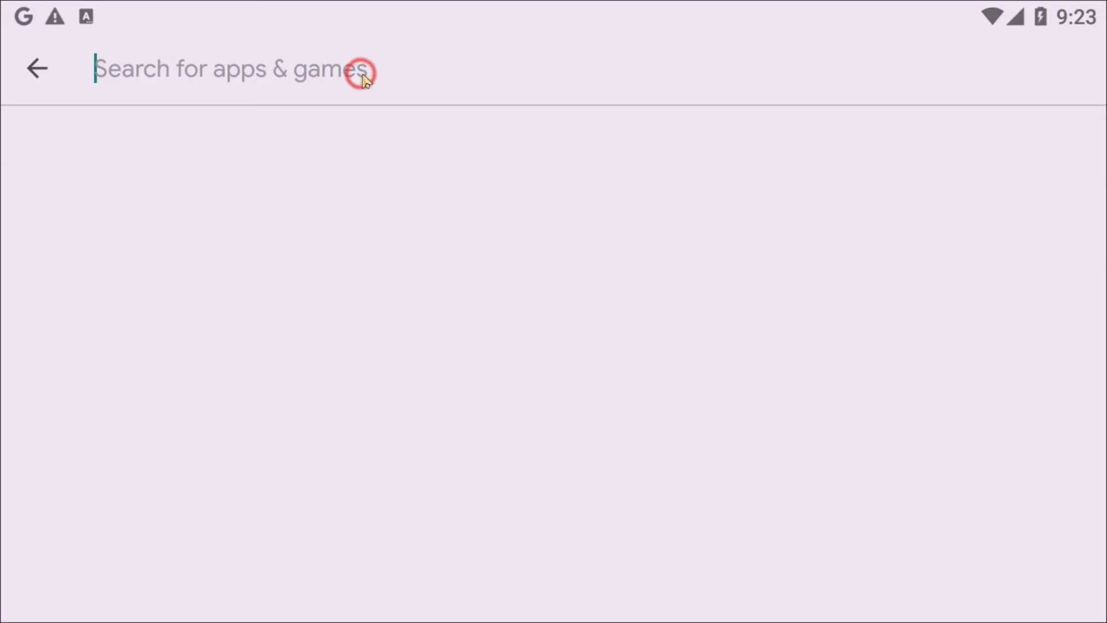
pyautogui.write('insta')
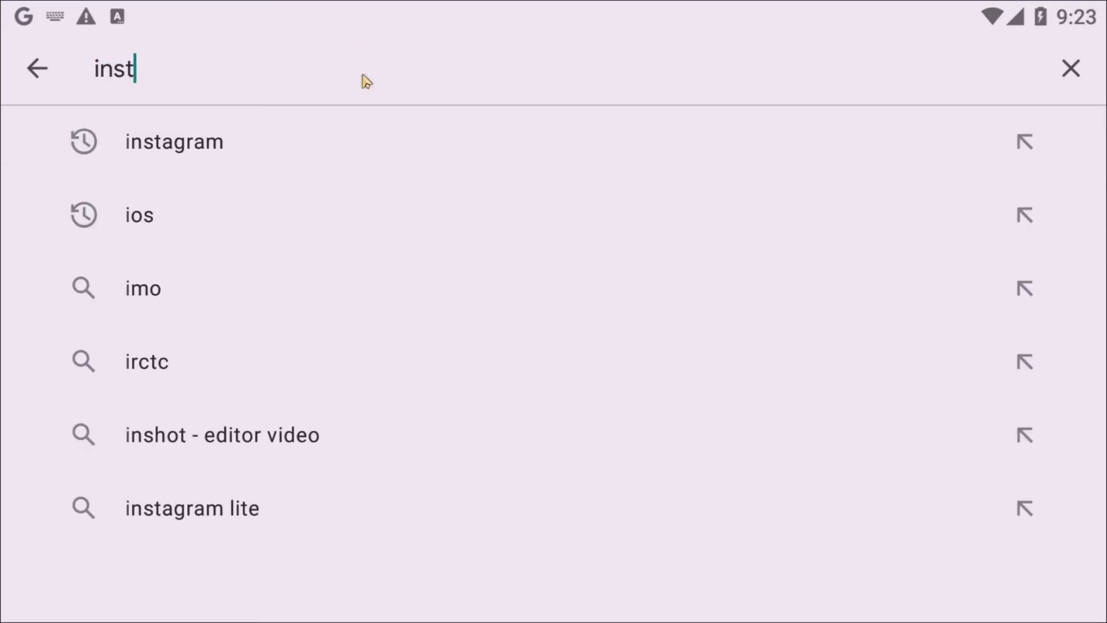
pyautogui.click(247, 143)
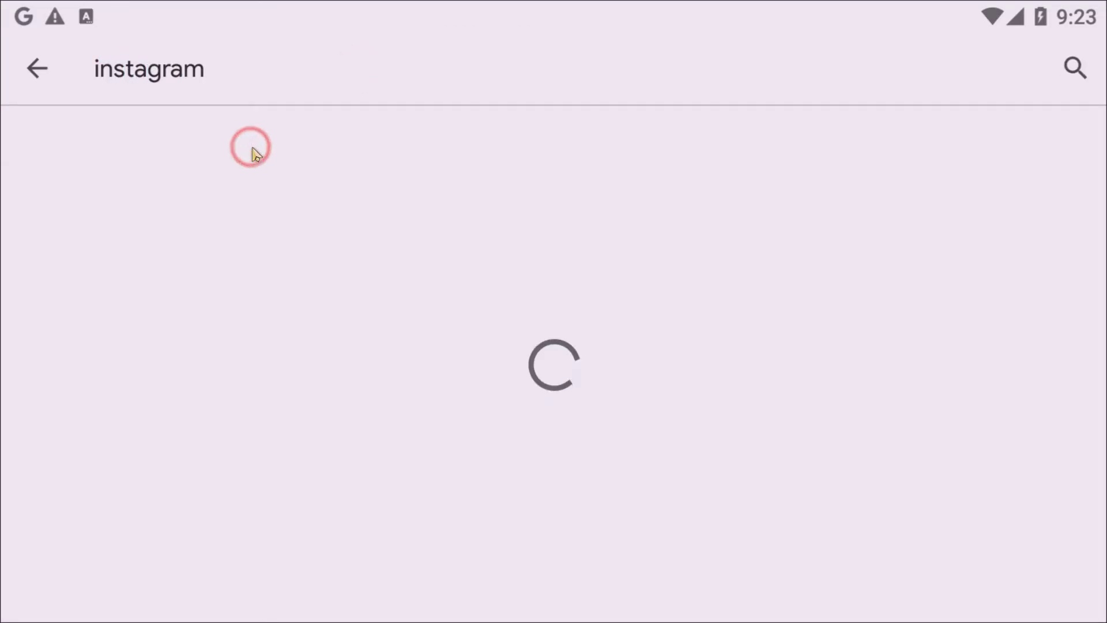
pyautogui.click(540, 177)
pyautogui.click(777, 267)
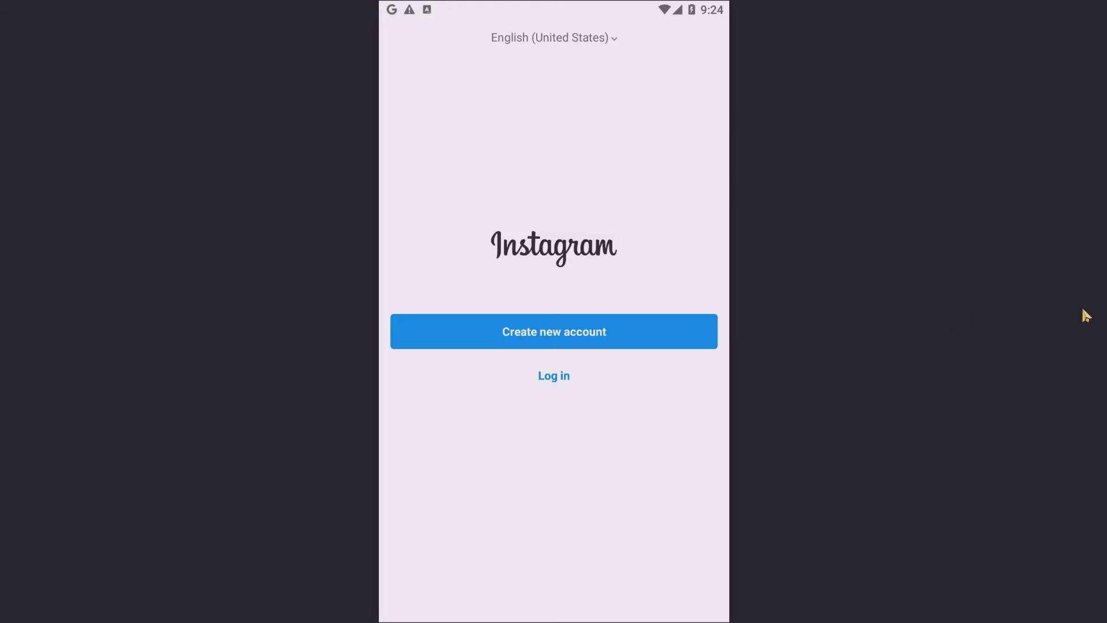
pyautogui.click(1102, 312)
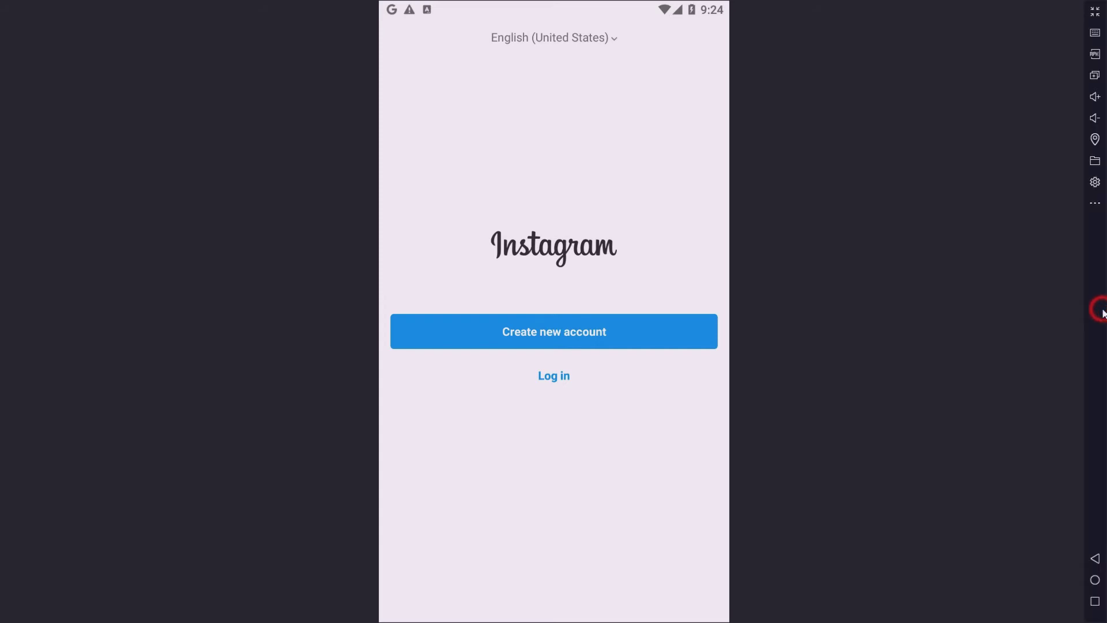
pyautogui.click(1097, 584)
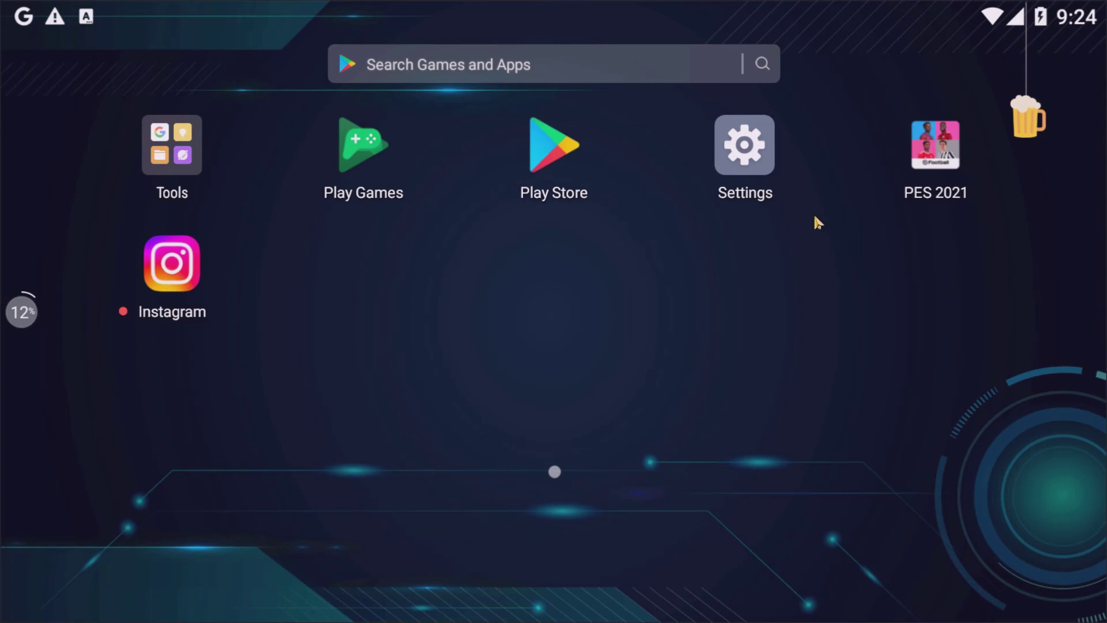
# Step: Open the Android Settings app and scroll down its list
pyautogui.click(748, 159)
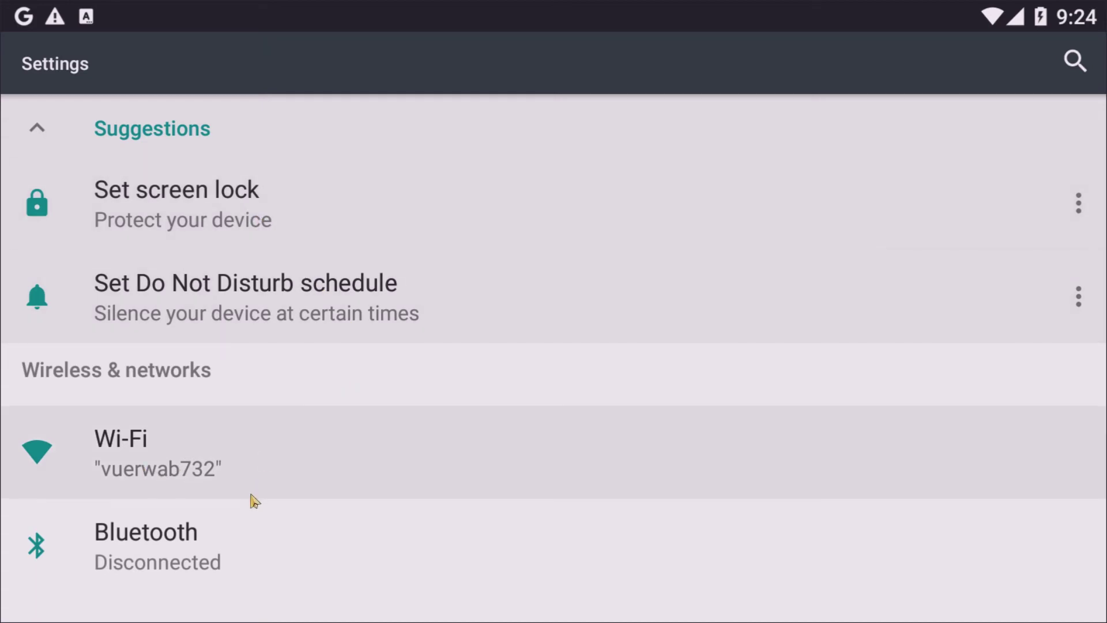
pyautogui.scroll(-3, 223, 544)
pyautogui.scroll(-5, 213, 497)
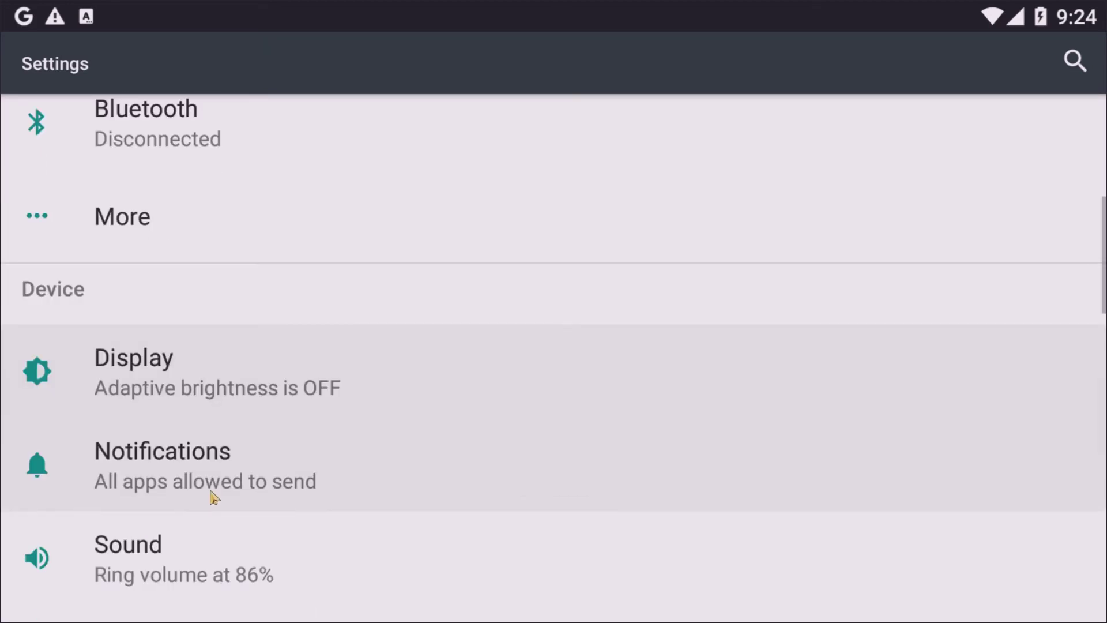
pyautogui.scroll(-2, 213, 497)
pyautogui.scroll(-5, 274, 462)
pyautogui.scroll(-5, 277, 464)
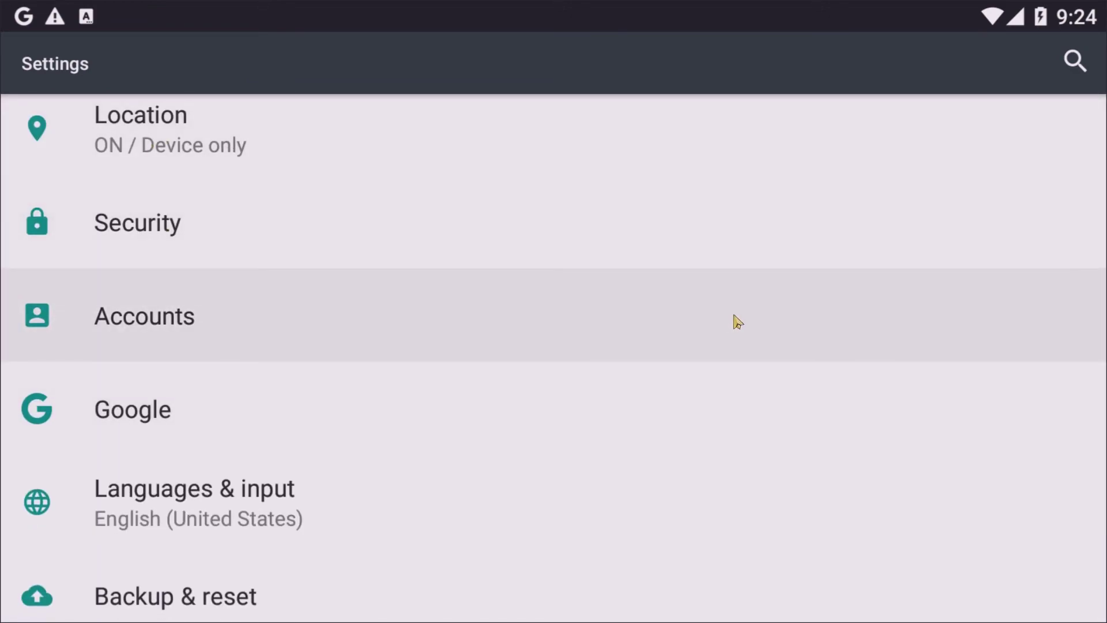
# Step: Raise media volume near maximum and lower ring volume to about a third
pyautogui.click(1104, 306)
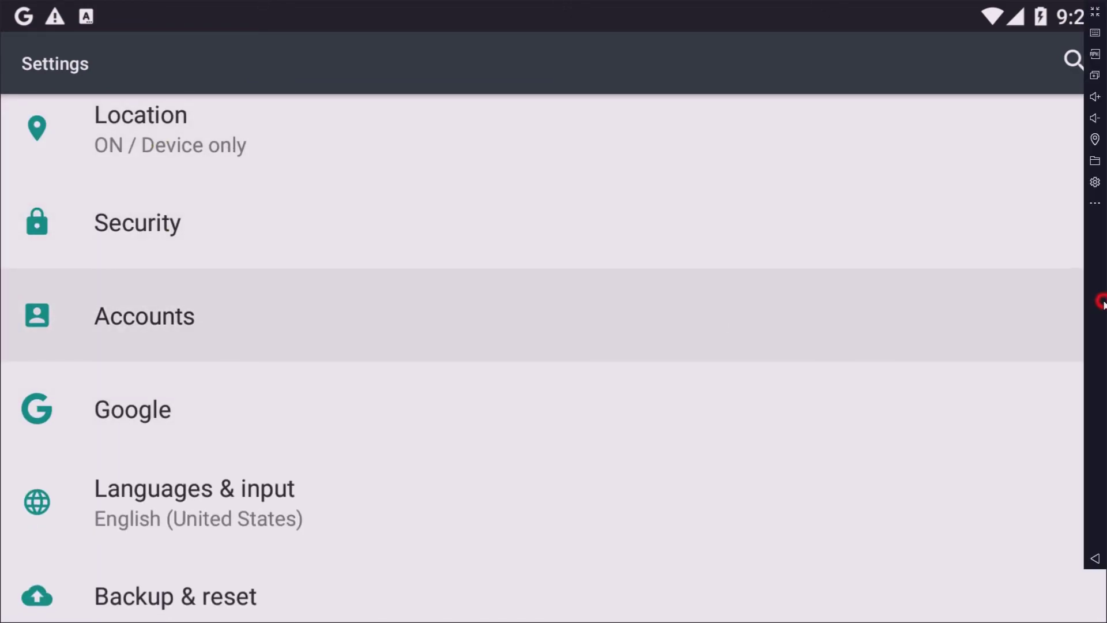
pyautogui.click(1094, 98)
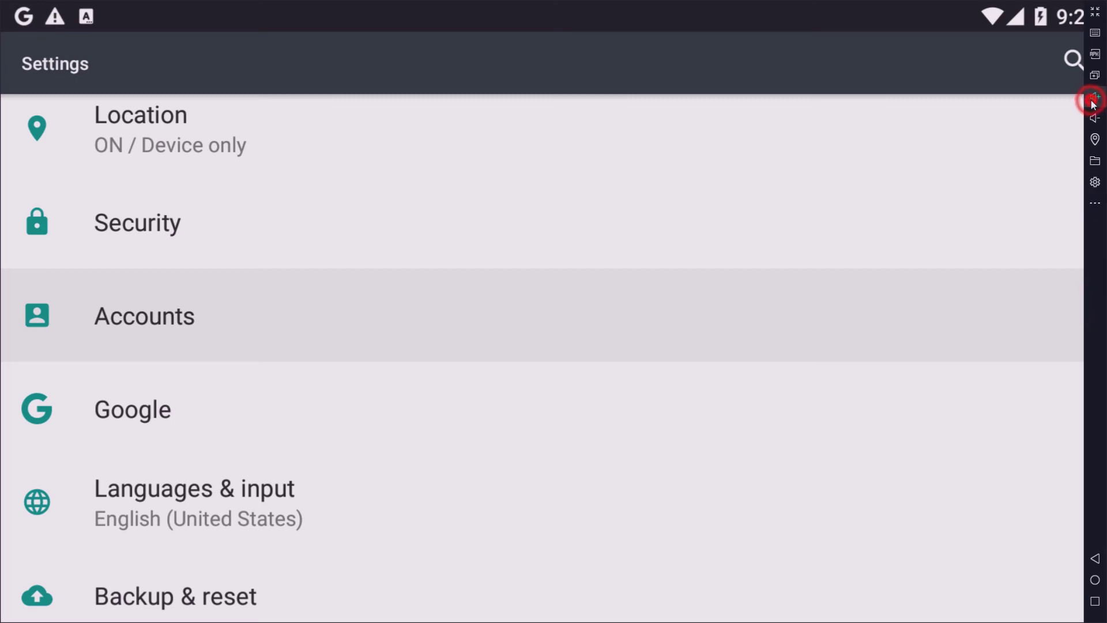
pyautogui.click(1094, 98)
pyautogui.click(785, 33)
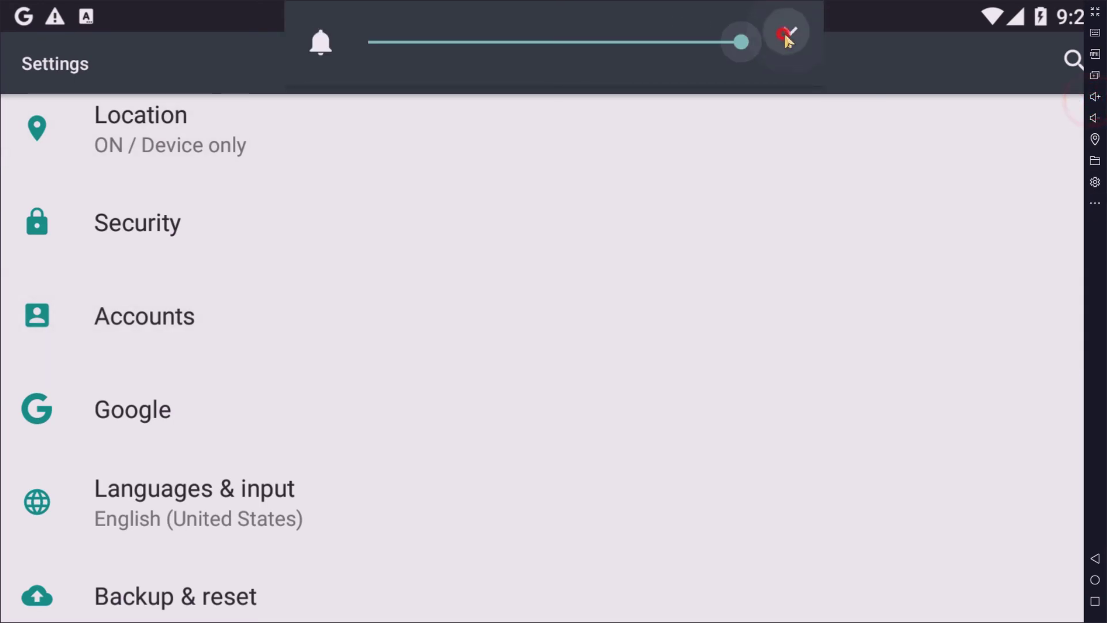
pyautogui.moveTo(674, 184); pyautogui.dragTo(729, 185)
pyautogui.moveTo(486, 85); pyautogui.dragTo(649, 92)
pyautogui.click(932, 164)
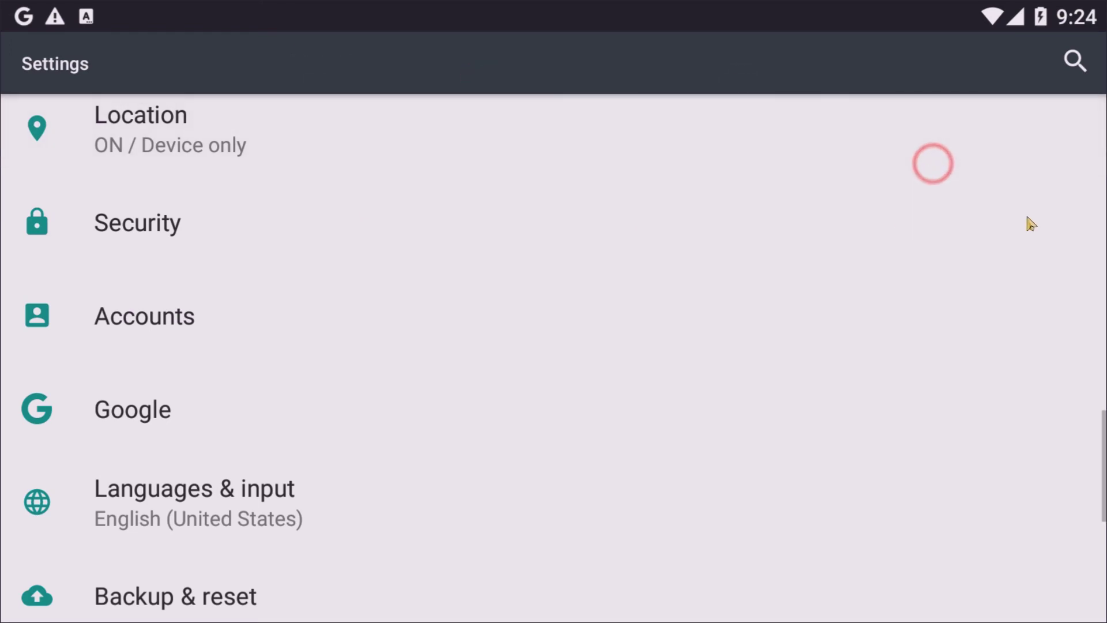